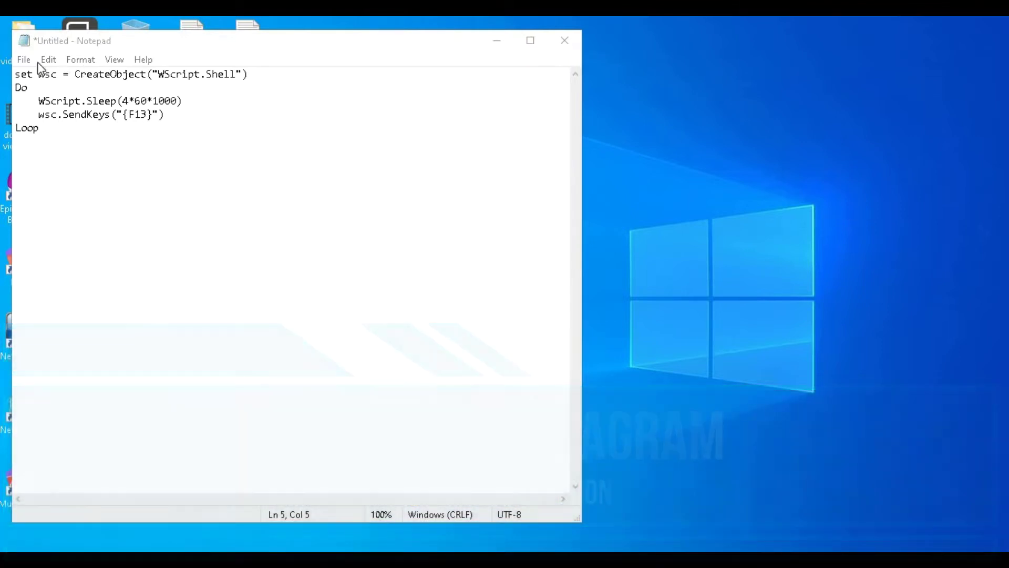
# Save the script on the Desktop as test.vbs and close the editor.
pyautogui.click(27, 62)
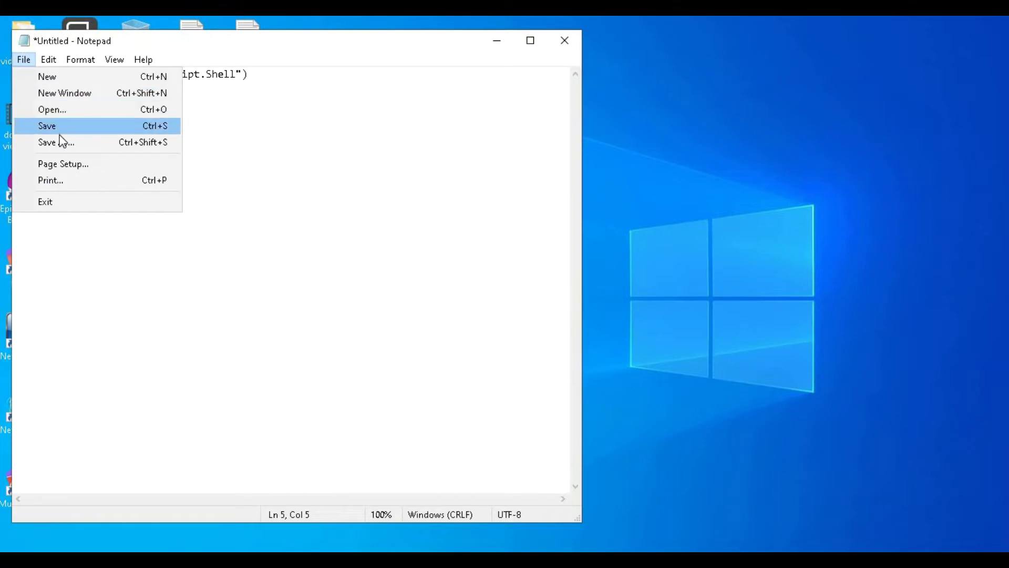
pyautogui.click(108, 164)
pyautogui.write('te')
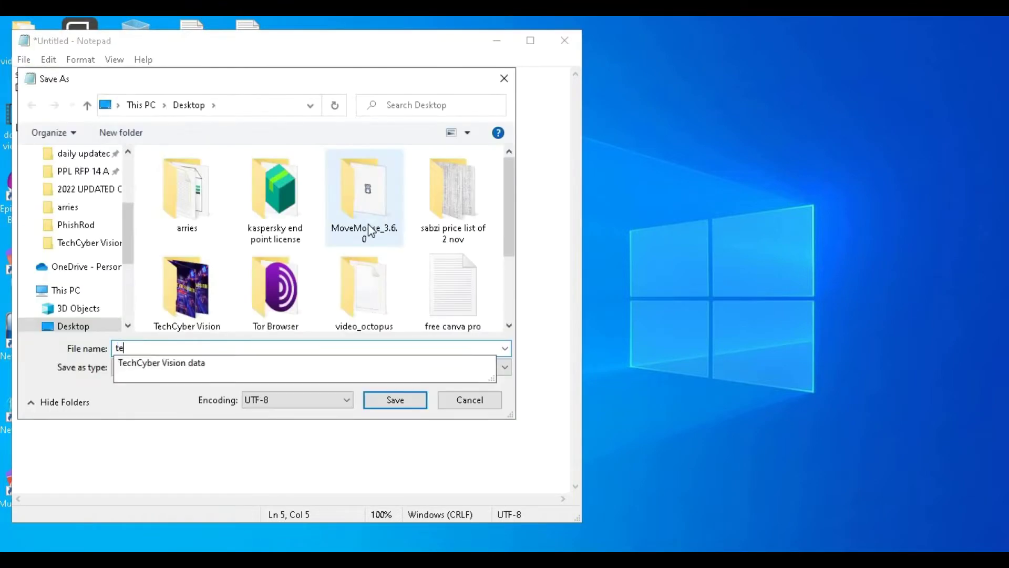
pyautogui.write('st.vbs')
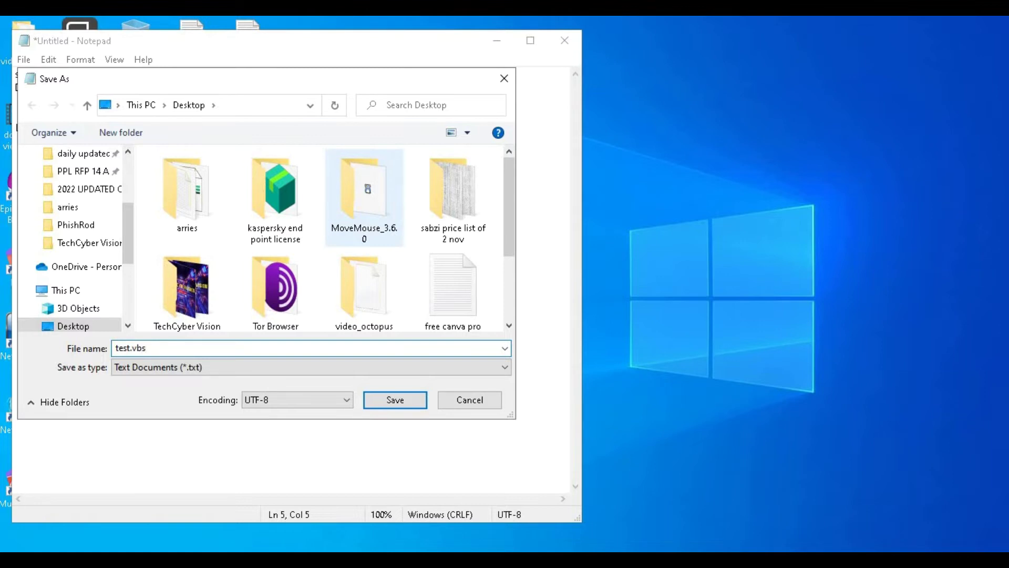
pyautogui.press('Return')
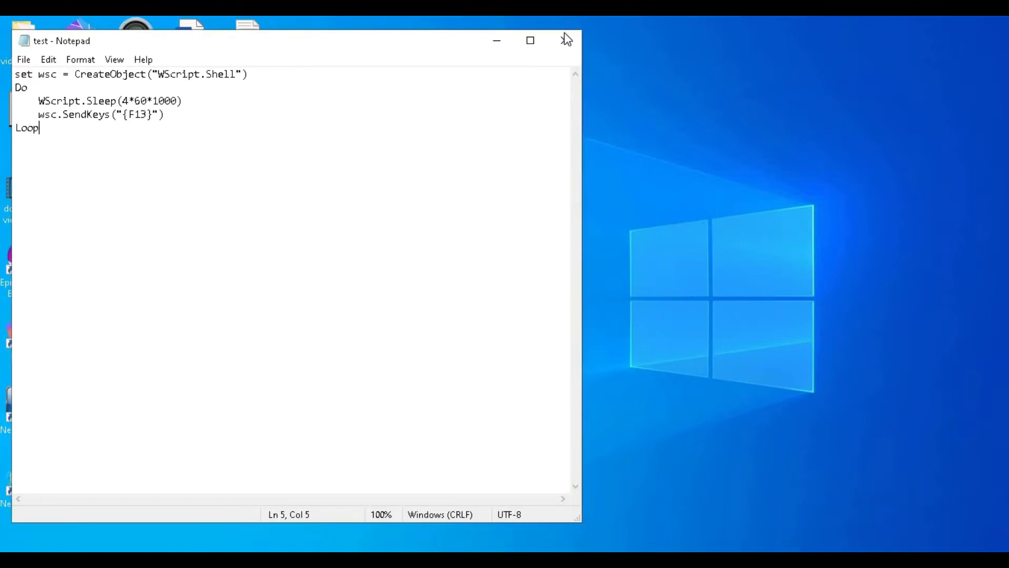
pyautogui.click(563, 41)
pyautogui.moveTo(15, 127); pyautogui.dragTo(304, 403)
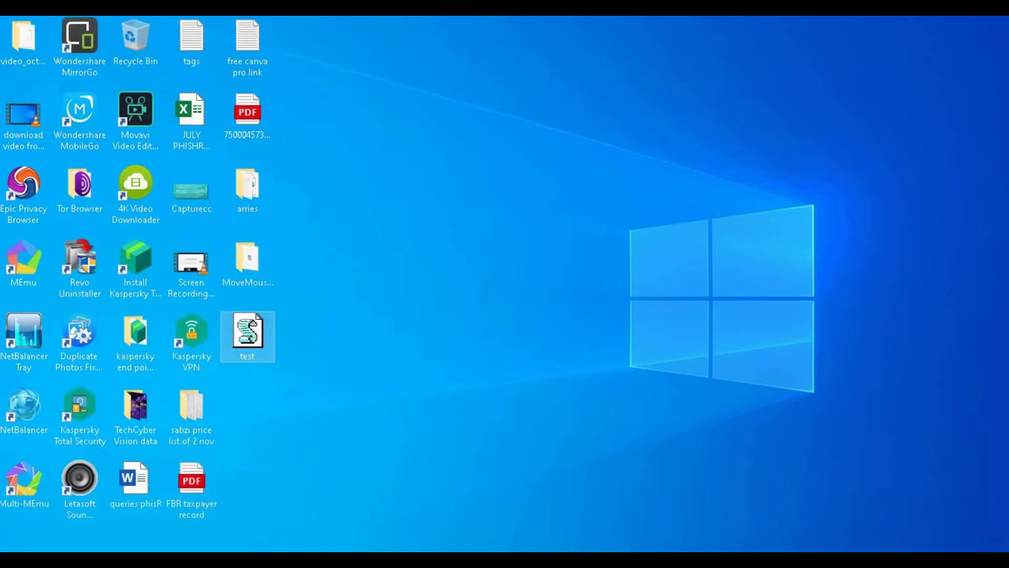
# View the Move Mouse download page in Chrome, and open the MoveMouse_3.6.0 folder from the desktop in a maximized window.
pyautogui.click(650, 517)
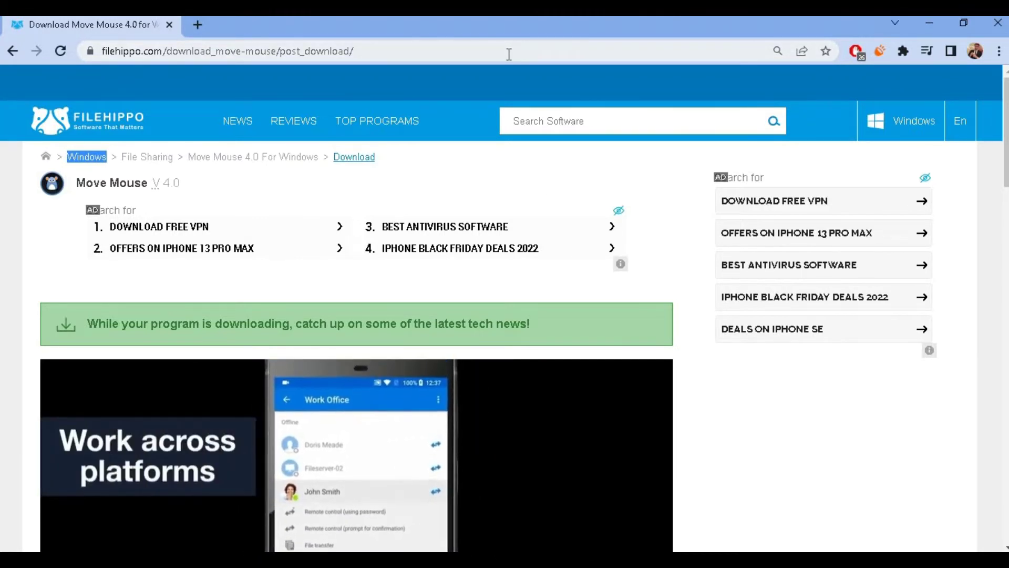
pyautogui.click(927, 27)
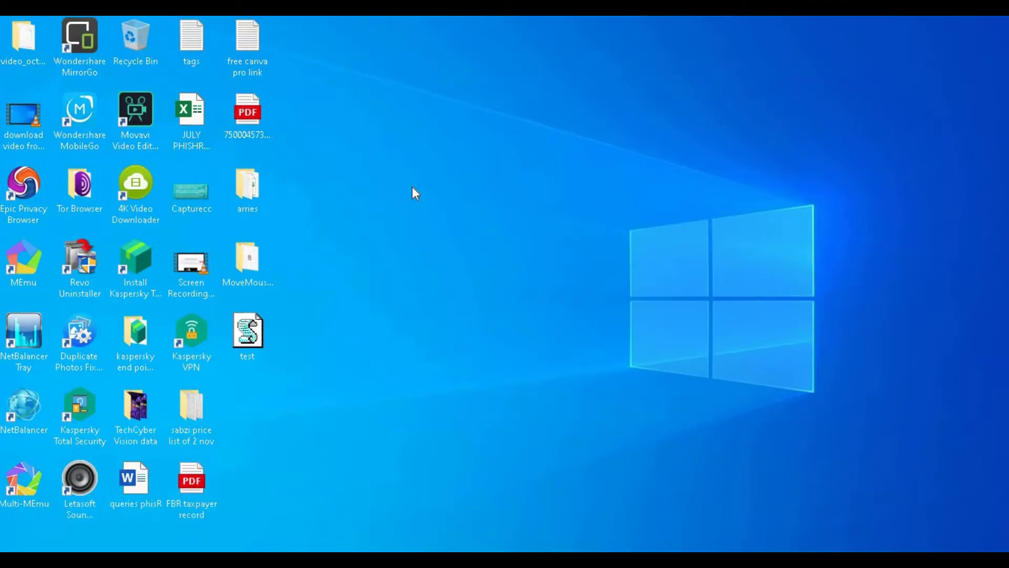
pyautogui.doubleClick(255, 256)
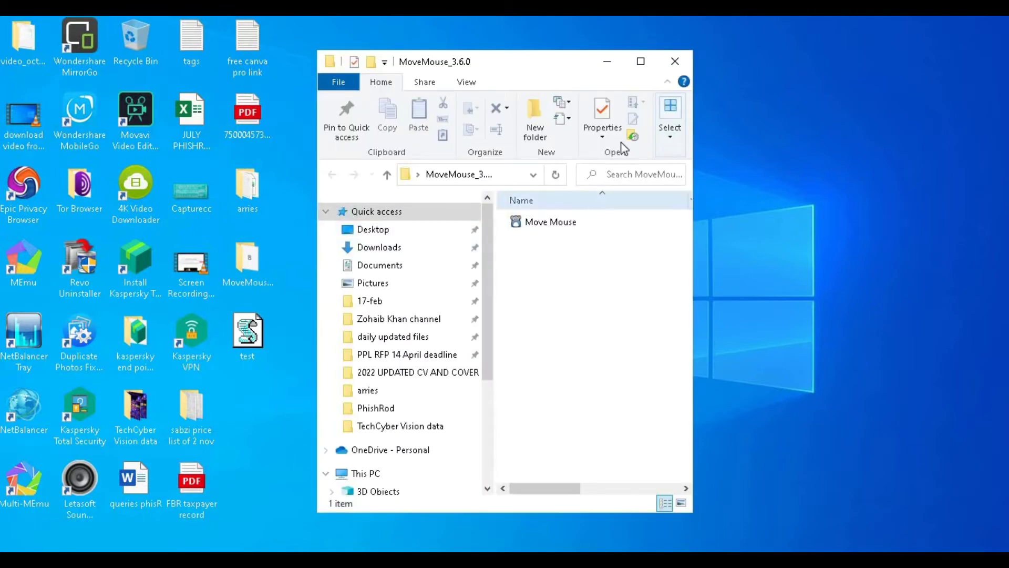
pyautogui.click(640, 61)
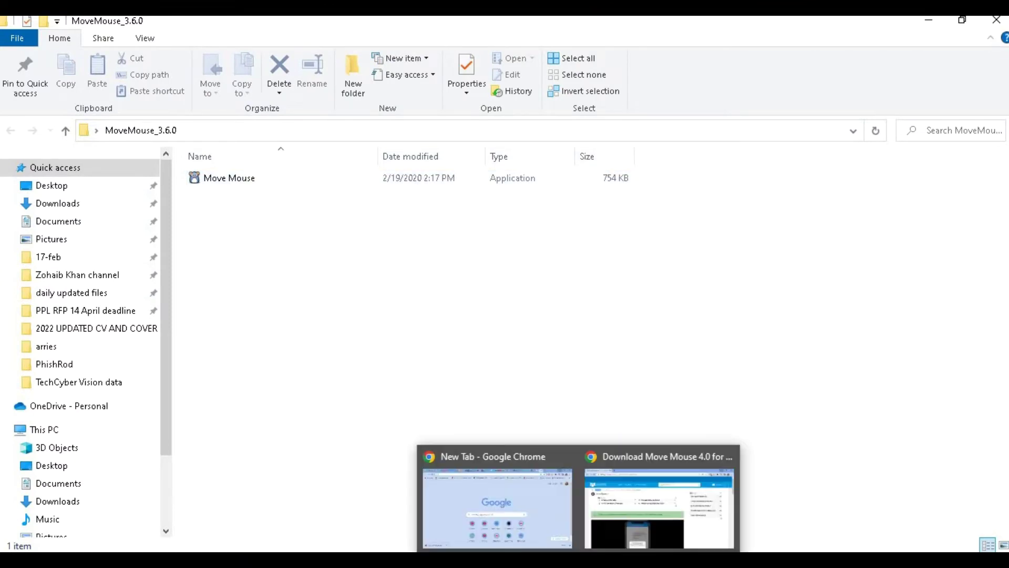
# Look at the Move Mouse download page once more, and launch Move Mouse from the MoveMouse_3.6.0 folder.
pyautogui.click(683, 500)
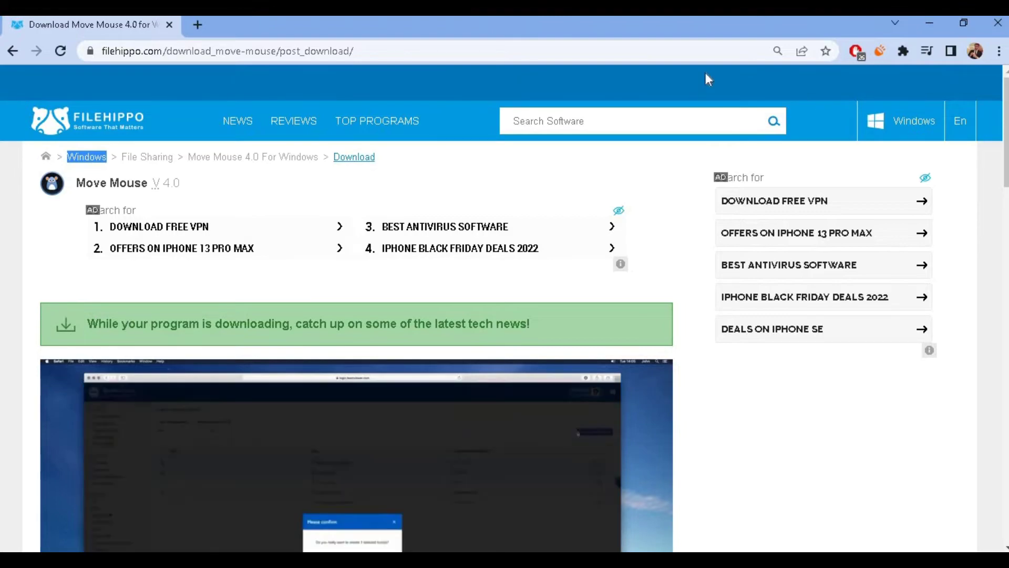
pyautogui.click(929, 24)
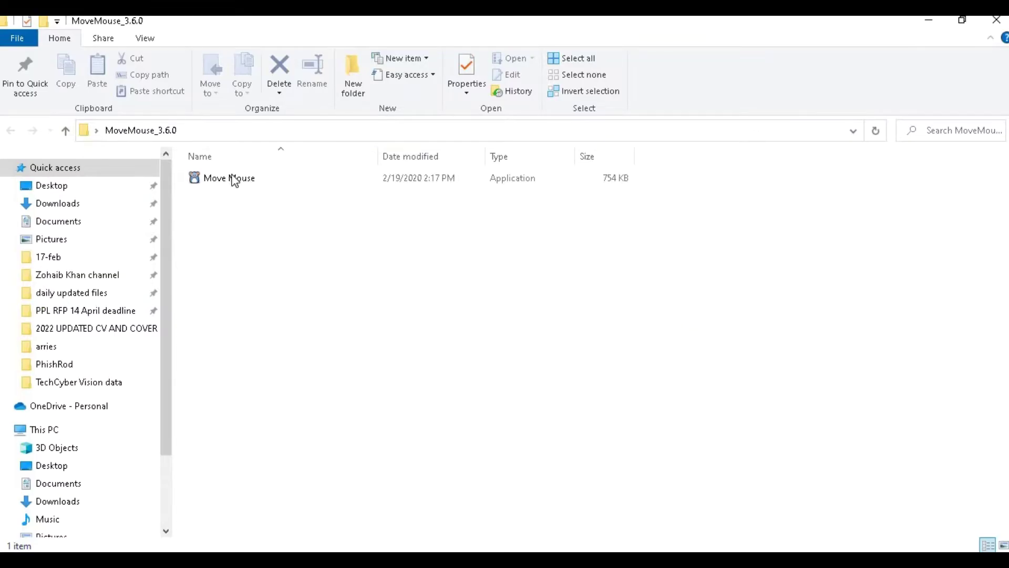
pyautogui.moveTo(233, 184)
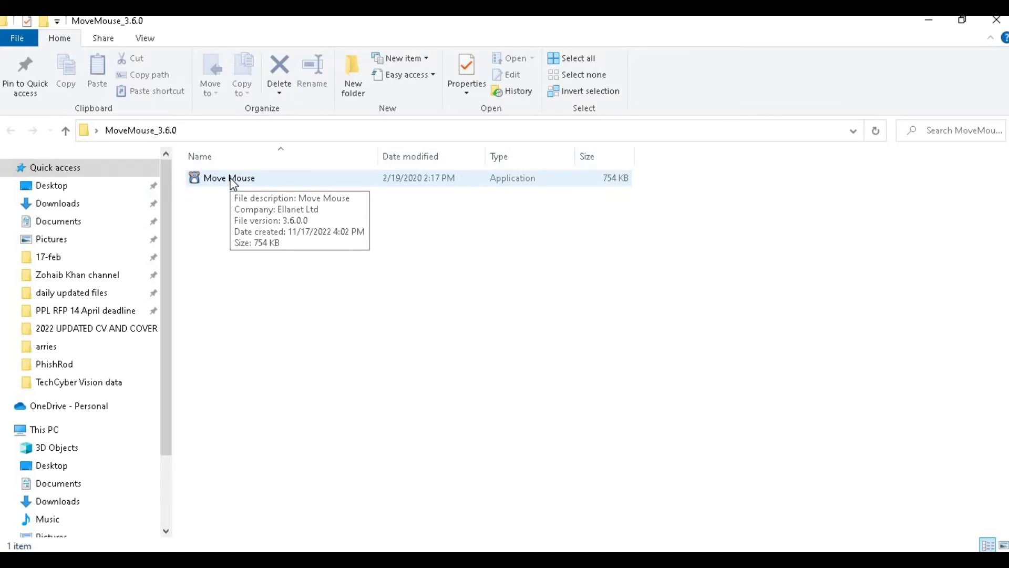
pyautogui.doubleClick(233, 182)
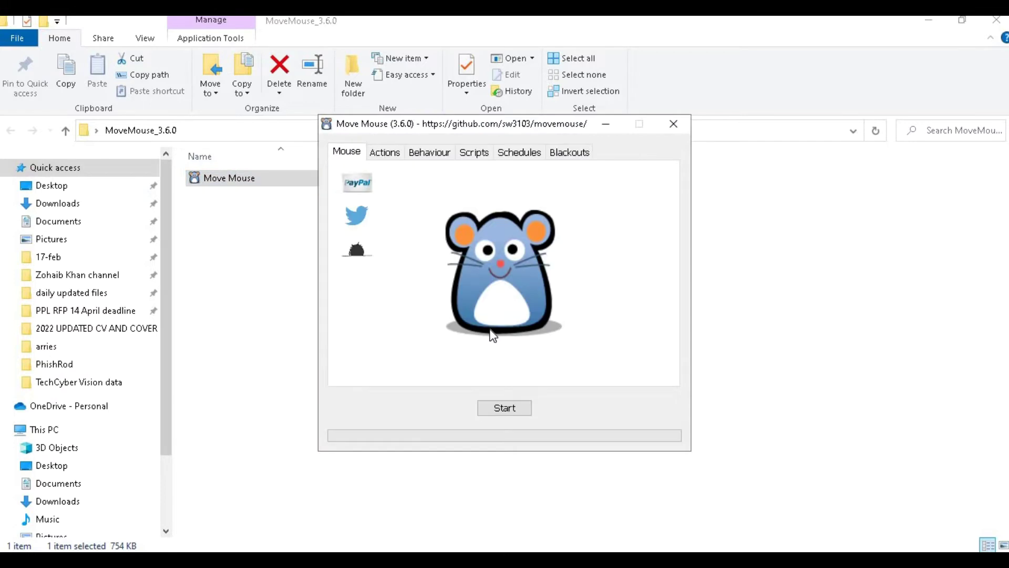
# Enable Move Mouse's minimise to System Tray, minimise on start, and automatic resume after 200 seconds of inactivity.
pyautogui.click(429, 153)
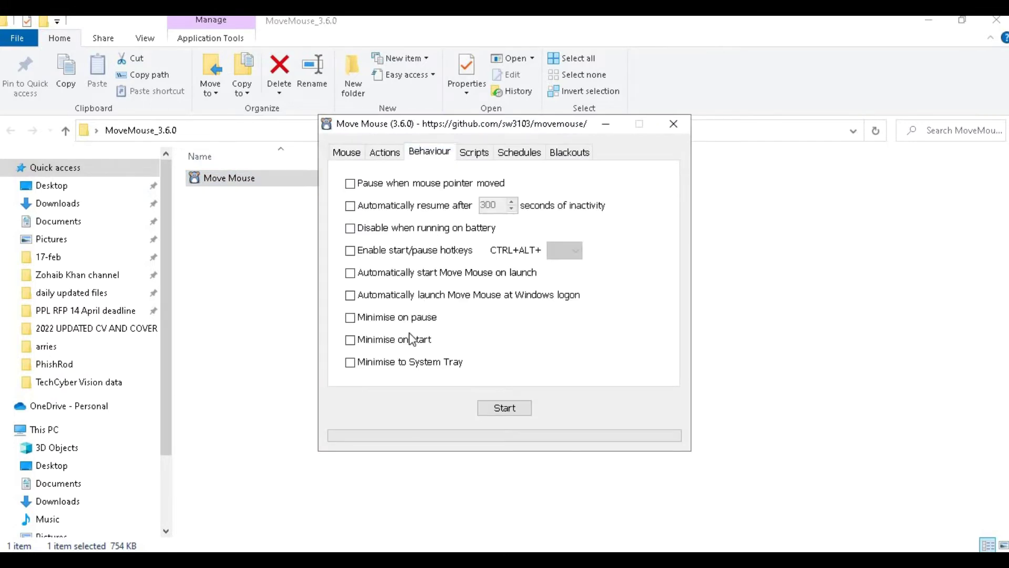
pyautogui.click(385, 363)
pyautogui.click(378, 338)
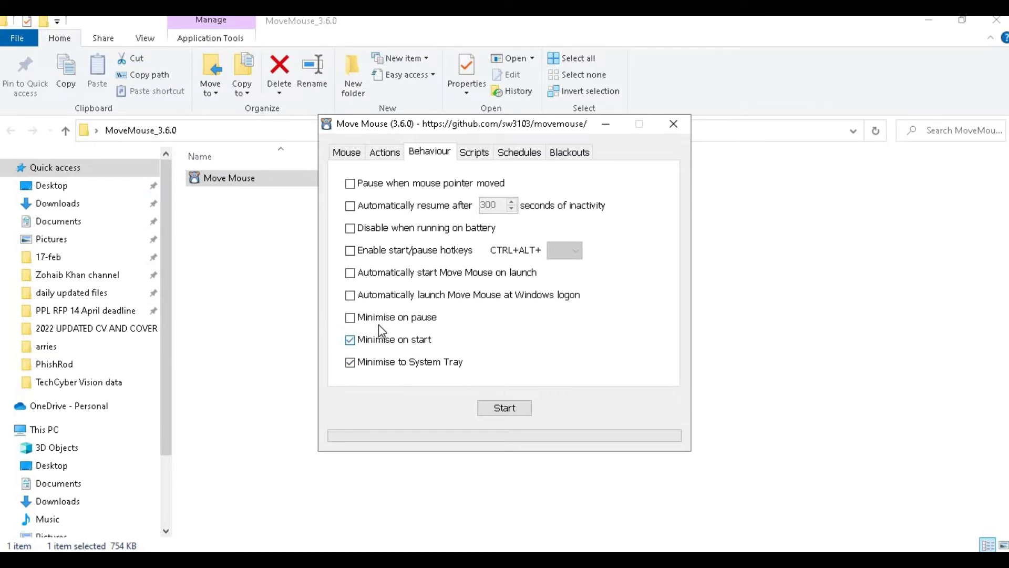
pyautogui.click(406, 205)
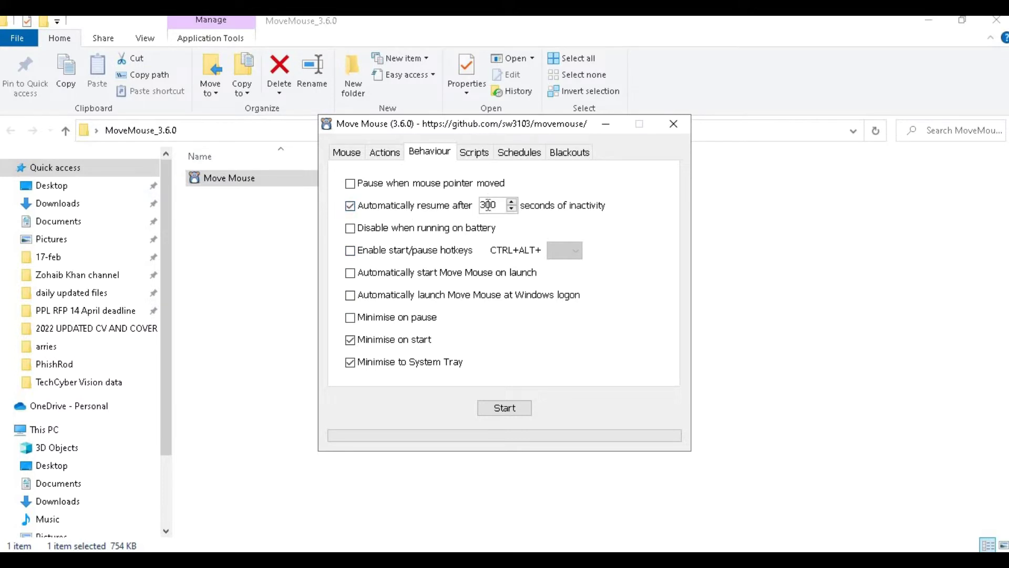
pyautogui.click(488, 205)
pyautogui.press('BackSpace')
pyautogui.write('2')
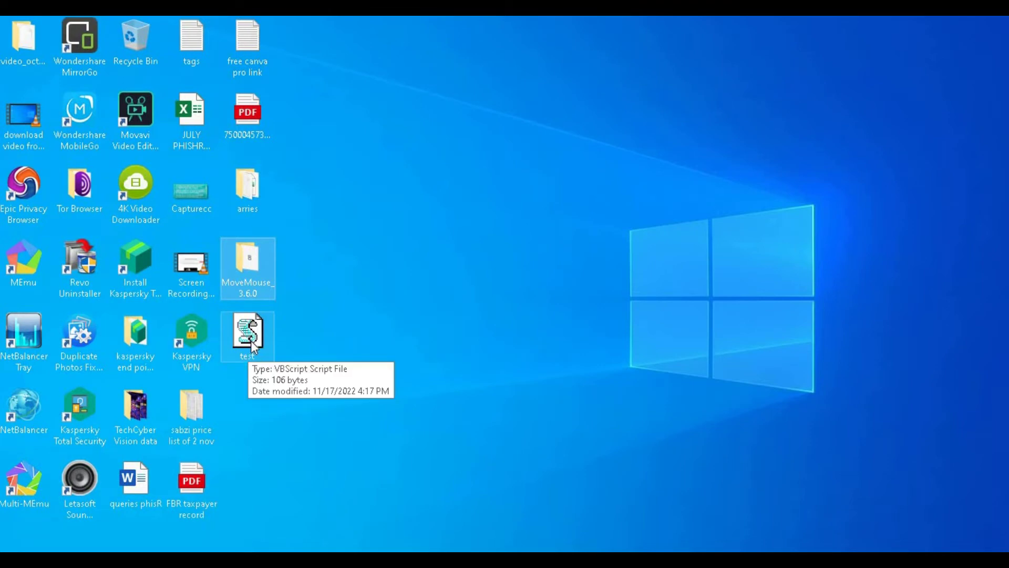
# Run the test script from the desktop.
pyautogui.click(252, 344)
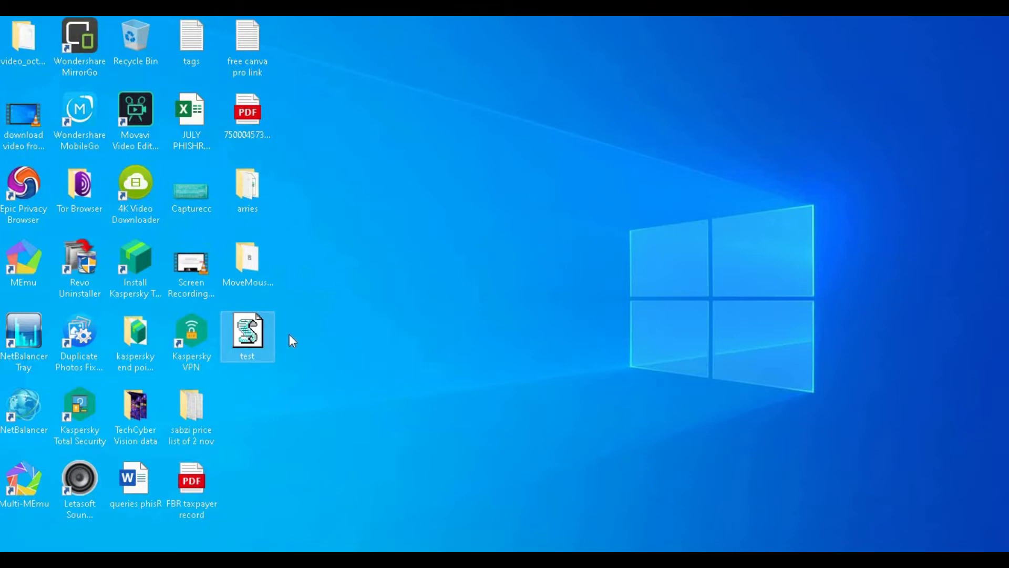
pyautogui.doubleClick(267, 333)
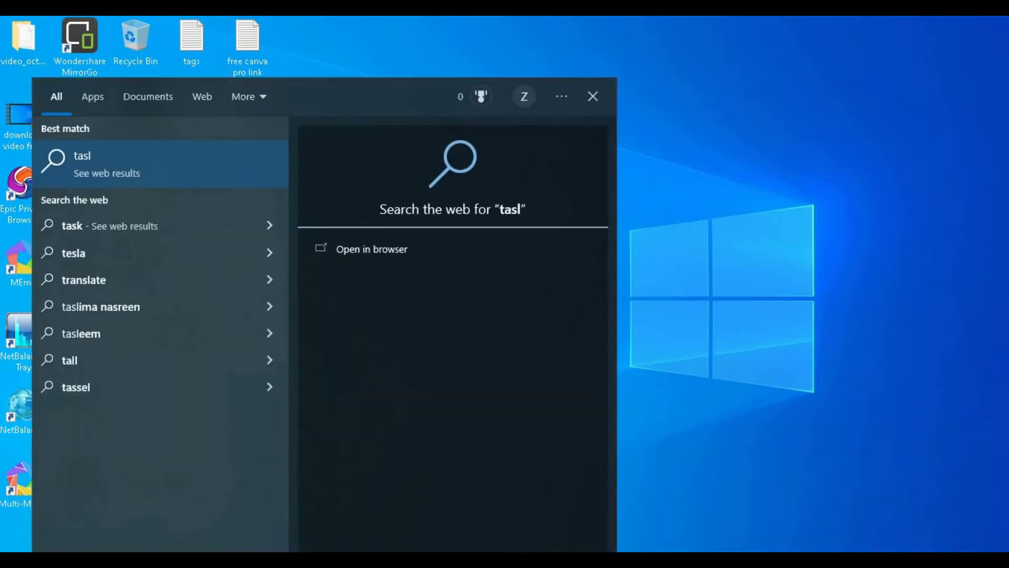
# Check Task Manager's background processes for the Microsoft Windows Based Script Host entries, and close Task Manager.
pyautogui.press('BackSpace')
pyautogui.write('k')
pyautogui.press('Return')
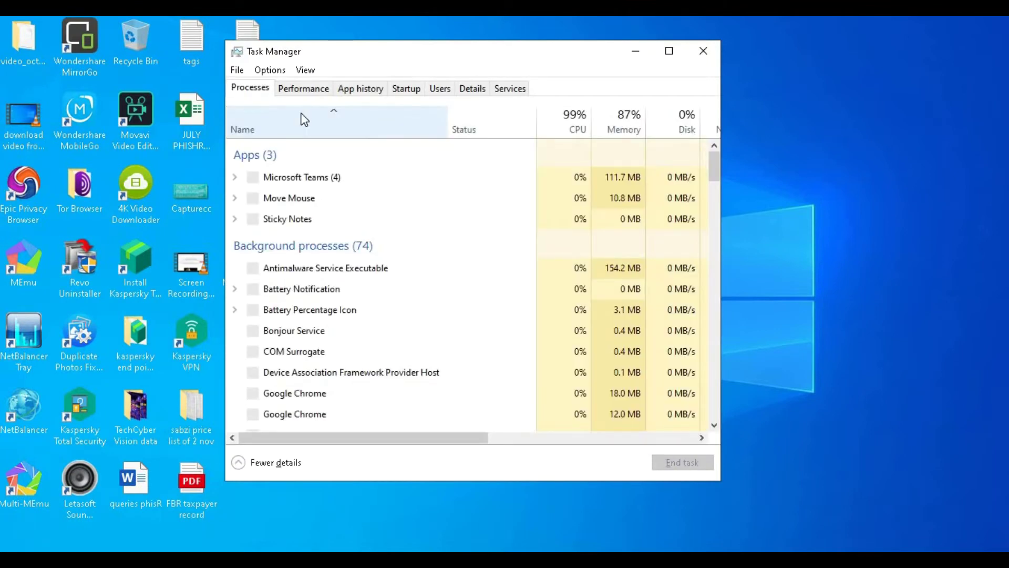
pyautogui.moveTo(715, 160); pyautogui.dragTo(715, 242)
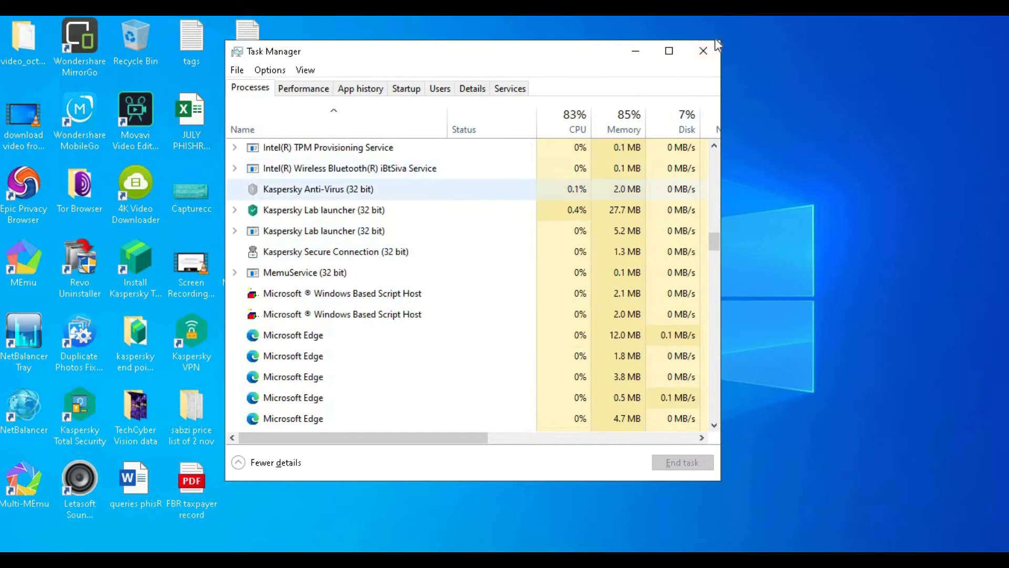
pyautogui.click(703, 52)
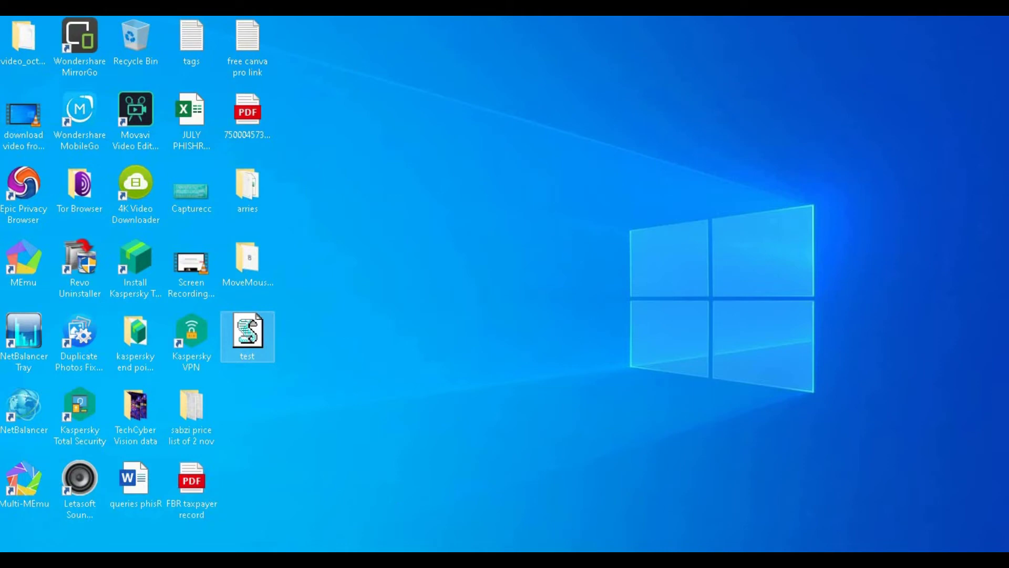
# Bring back the MoveMouse_3.6.0 folder window and try to reopen Move Mouse from it.
pyautogui.moveTo(410, 481)
pyautogui.click(507, 517)
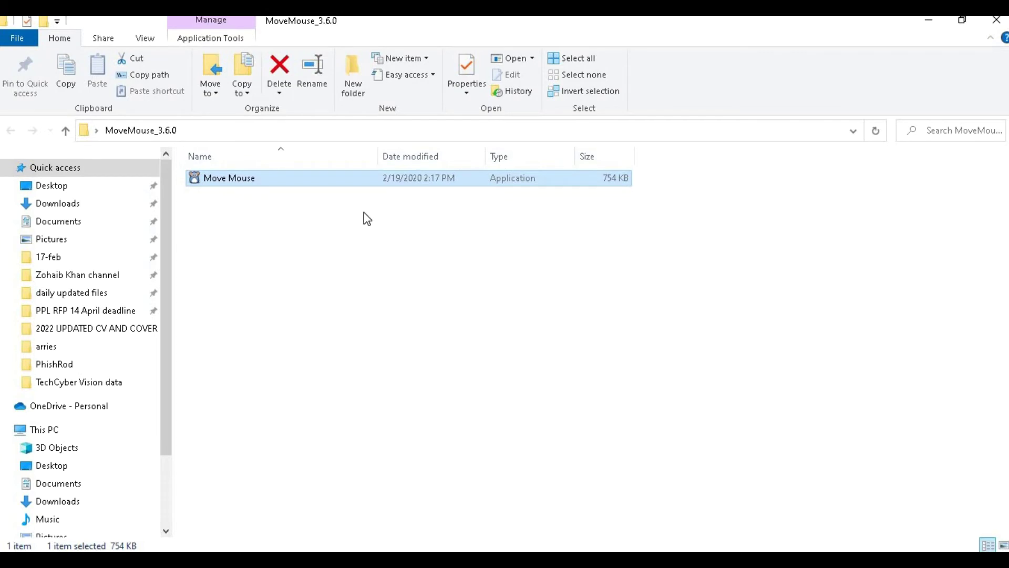
pyautogui.doubleClick(336, 178)
pyautogui.click(929, 22)
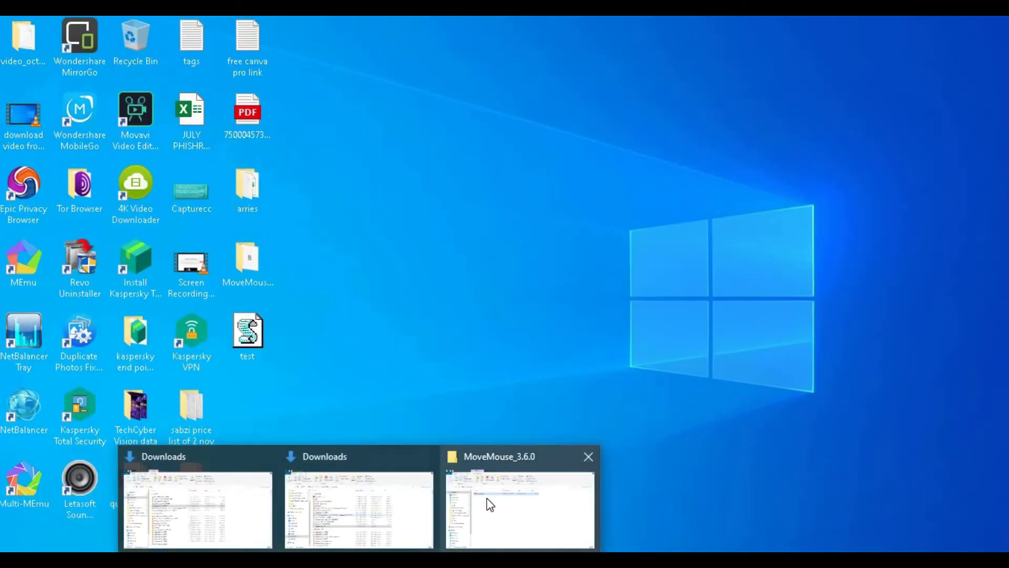
pyautogui.hotkey('alt', 'Tab')
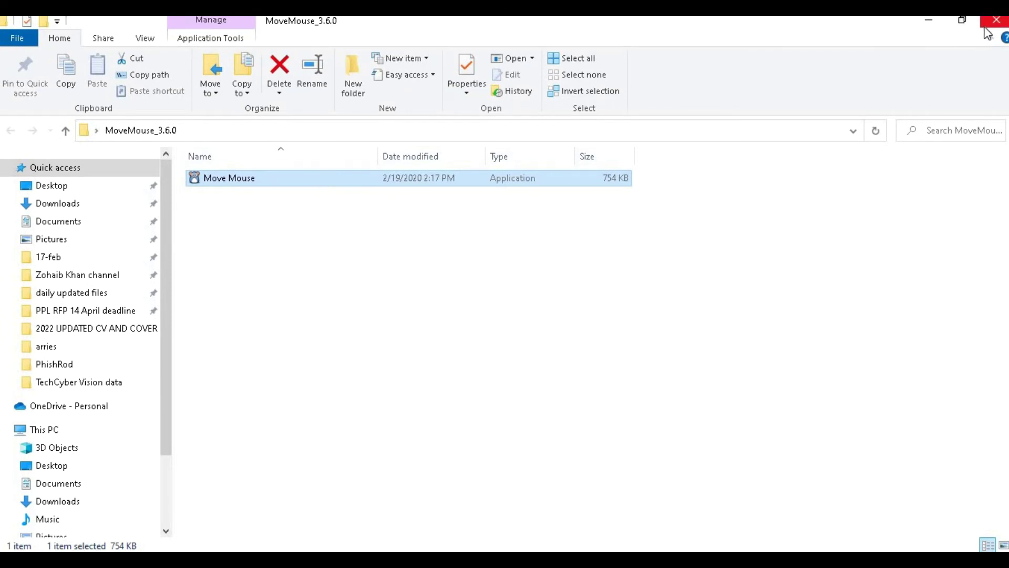
# Restore the Move Mouse window from the system tray and start its mouse activity.
pyautogui.click(812, 560)
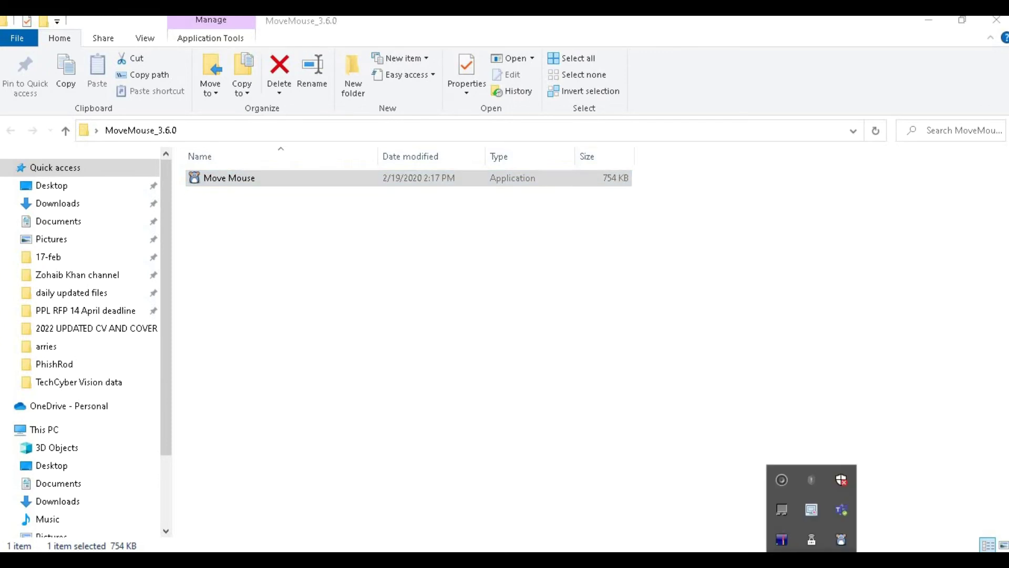
pyautogui.rightClick(841, 541)
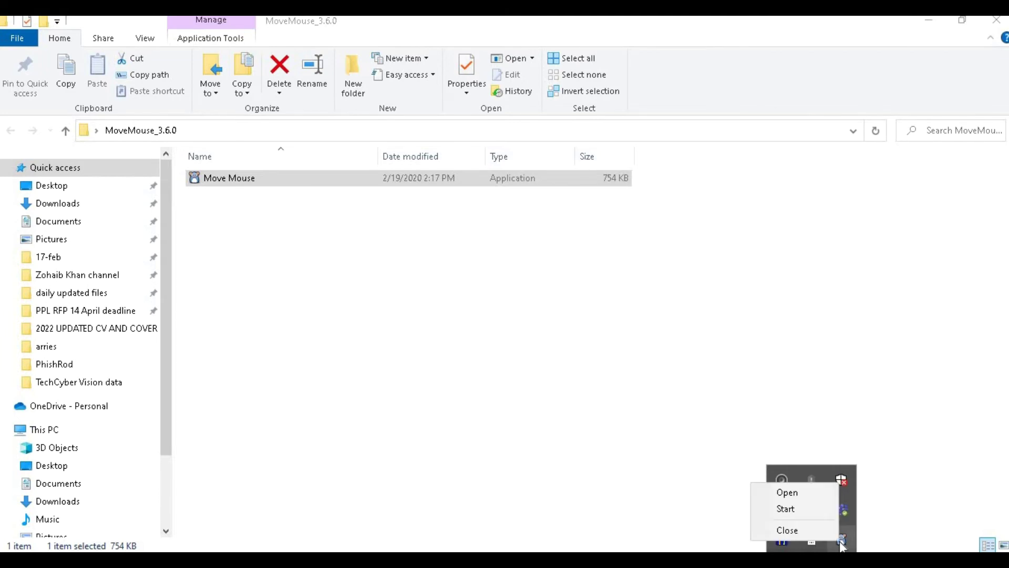
pyautogui.click(809, 496)
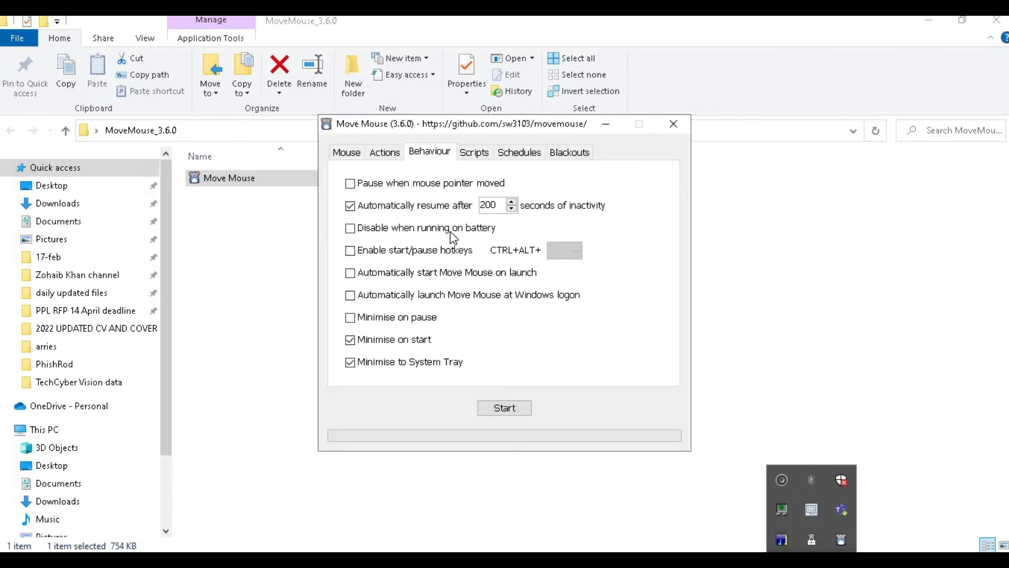
pyautogui.click(512, 410)
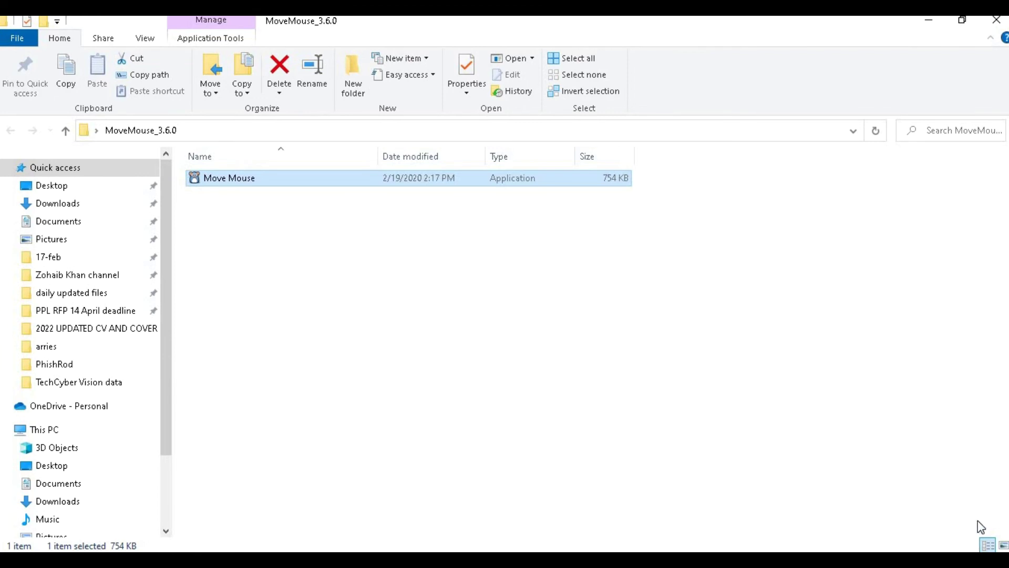
# Return to the desktop's test script and view the Move Mouse download page in Chrome again.
pyautogui.click(928, 20)
pyautogui.click(250, 336)
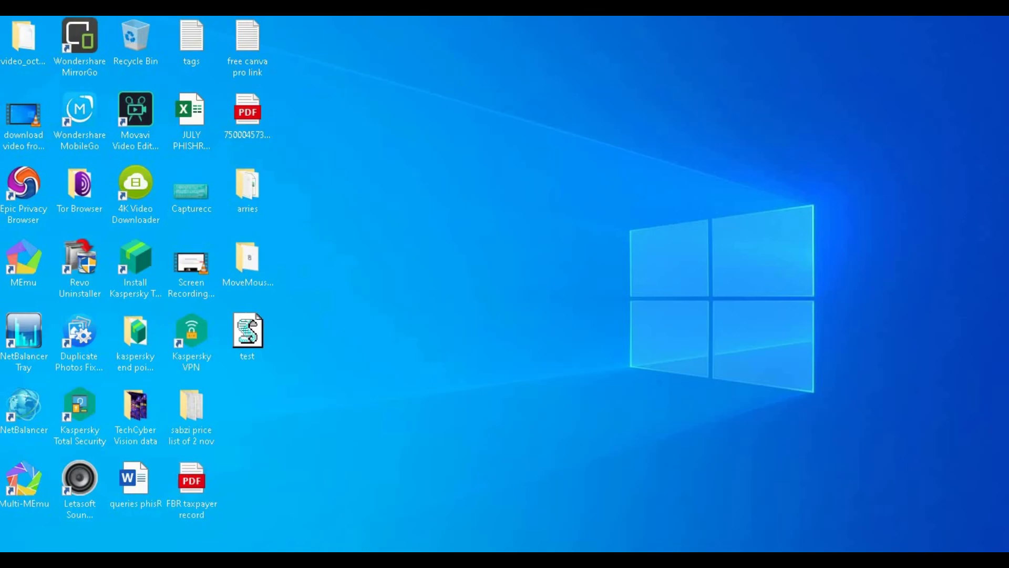
pyautogui.click(622, 523)
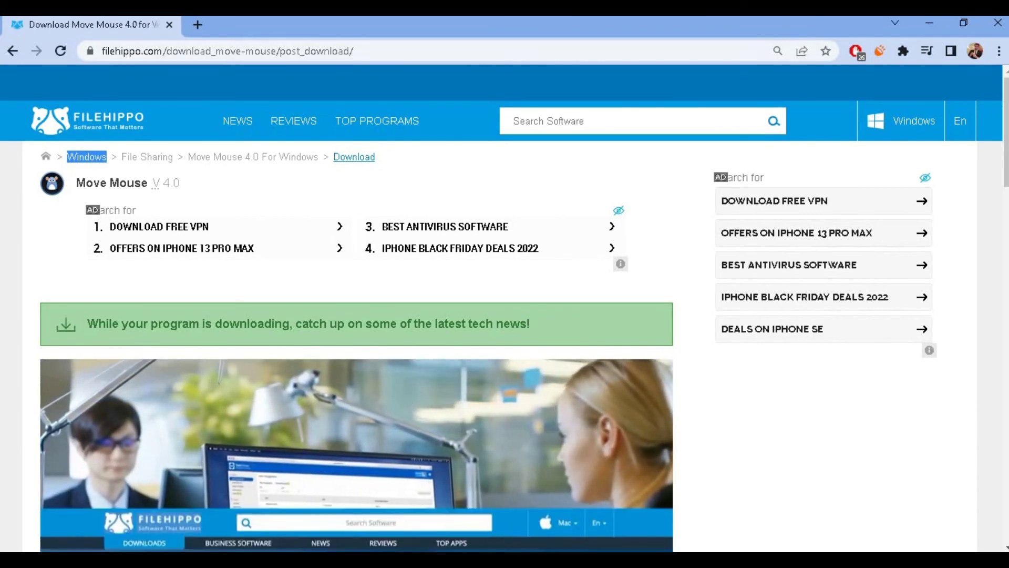
pyautogui.click(926, 23)
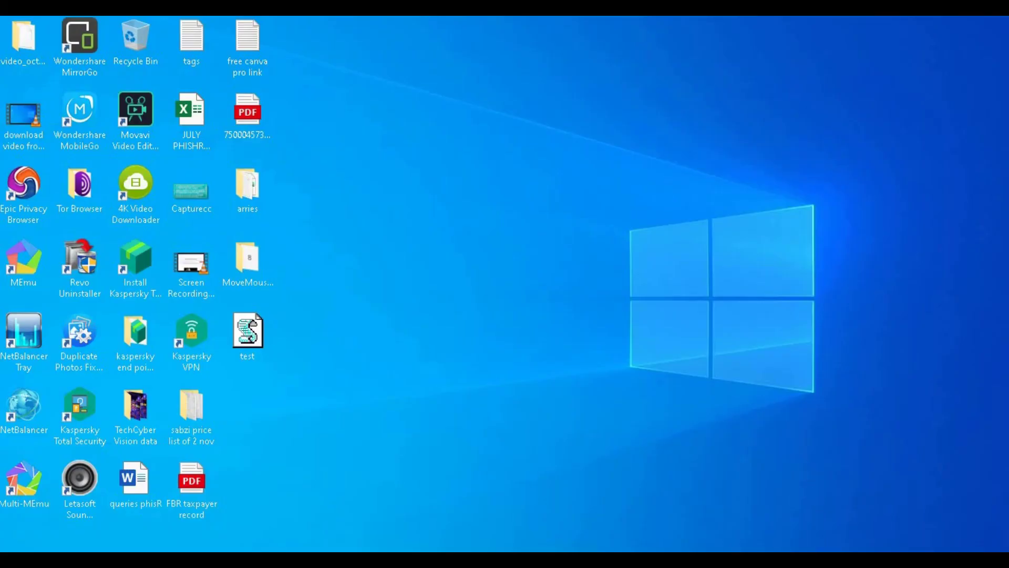
# Check Microsoft Teams among the hidden system tray items.
pyautogui.click(811, 559)
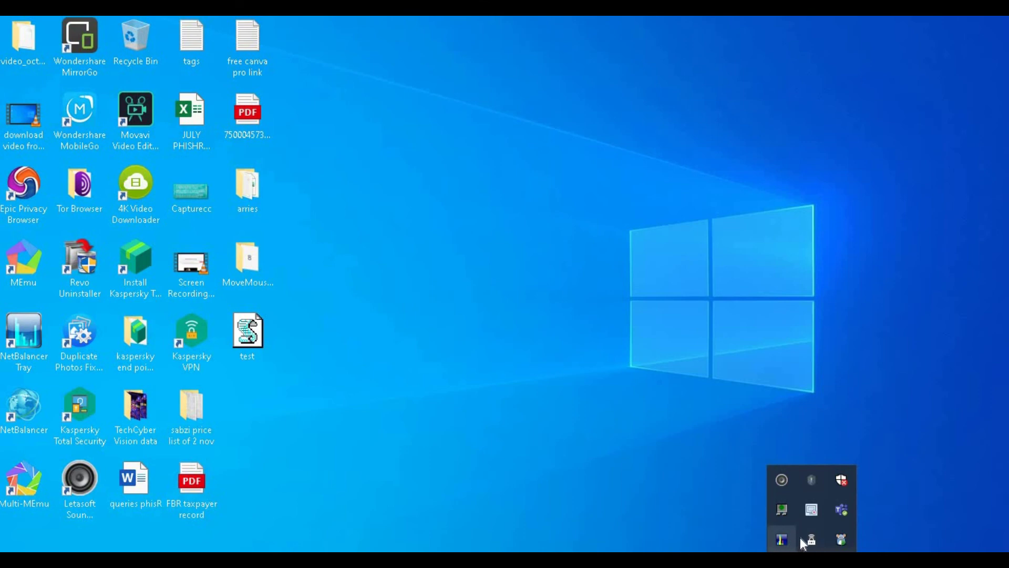
pyautogui.click(841, 509)
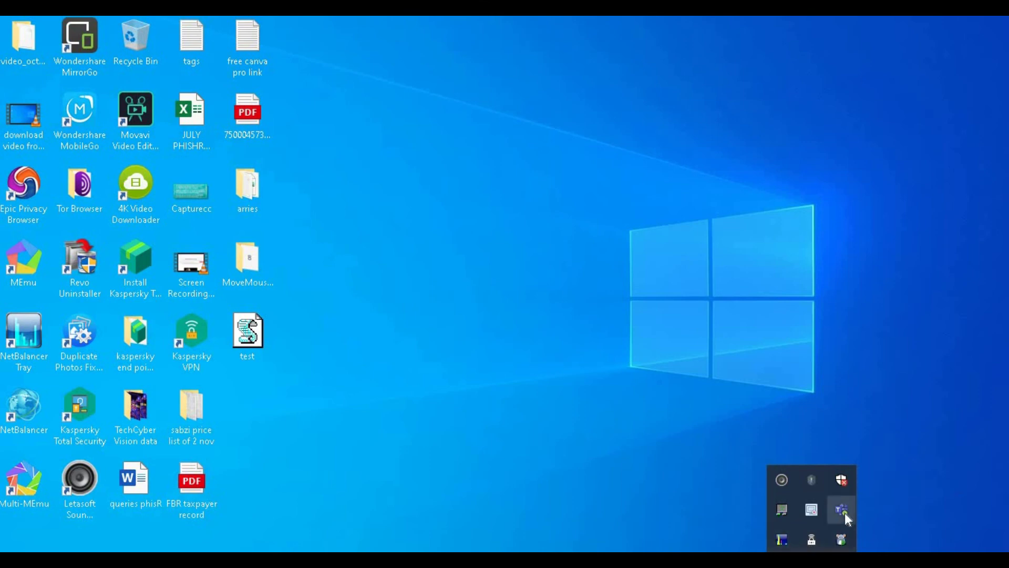